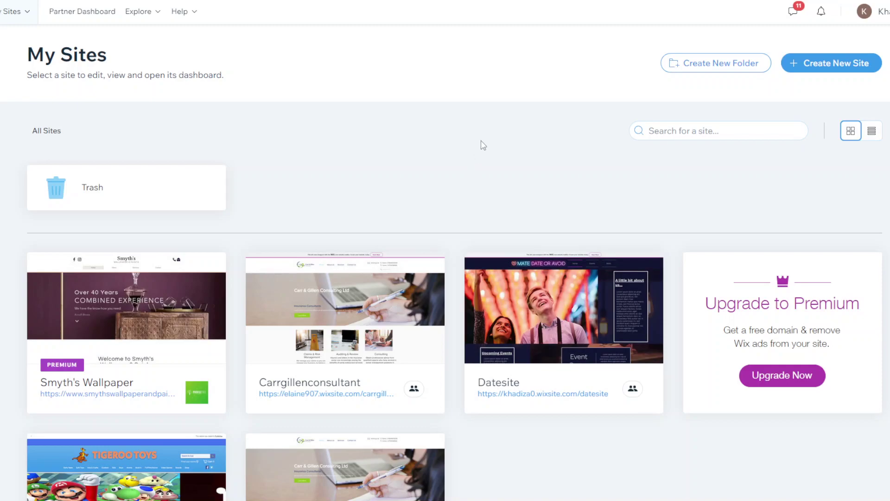
Step: Enter 'event' as the kind of website and pick the Event suggestion
{"action": "scroll", "coordinate": [483, 145], "scroll_direction": "down", "scroll_amount": 3}
{"action": "scroll", "coordinate": [585, 230], "scroll_direction": "up", "scroll_amount": 3}
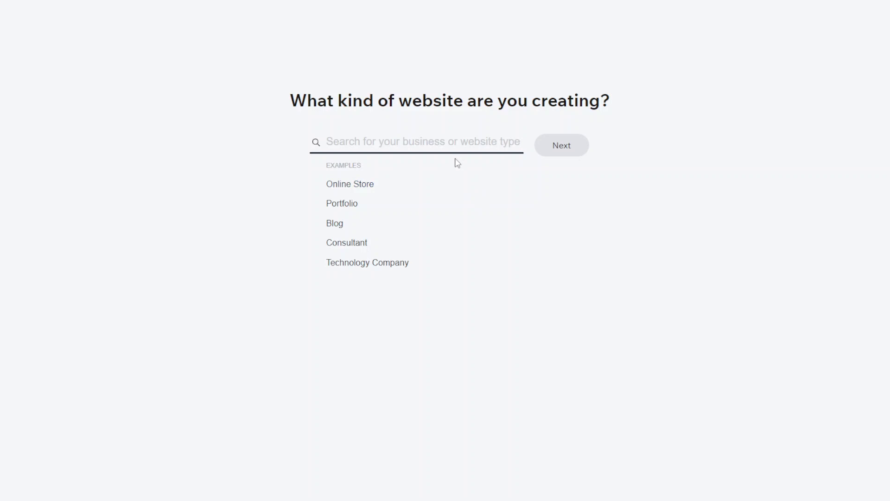
{"action": "left_click", "coordinate": [410, 138]}
{"action": "type", "text": "V"}
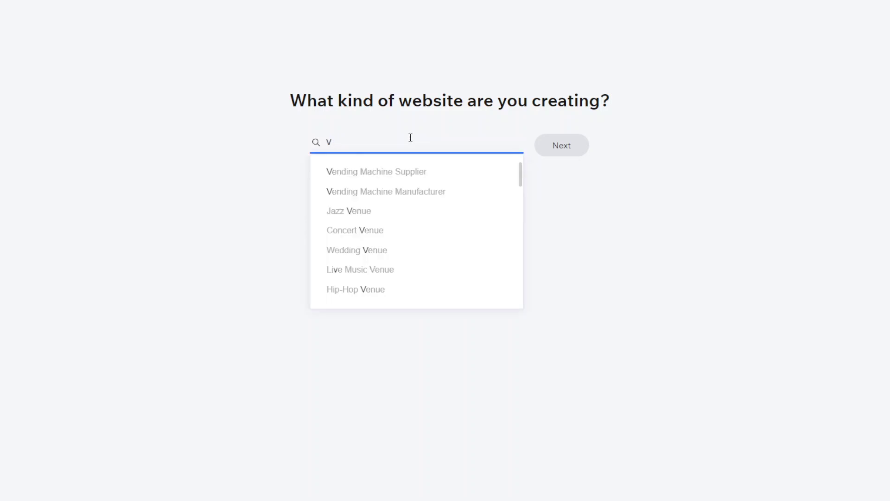
{"action": "type", "text": "ent"}
{"action": "key", "text": "BackSpace"}
{"action": "key", "text": "BackSpace"}
{"action": "key", "text": "BackSpace"}
{"action": "key", "text": "BackSpace"}
{"action": "type", "text": "e"}
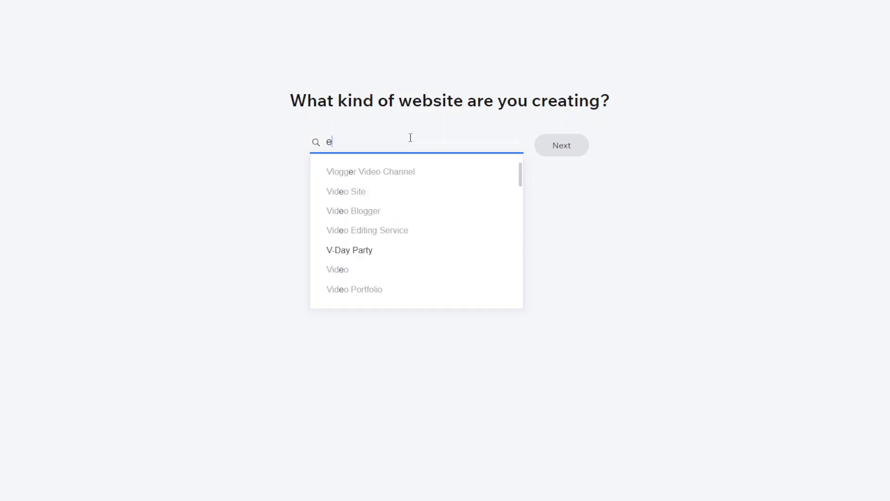
{"action": "type", "text": "vent"}
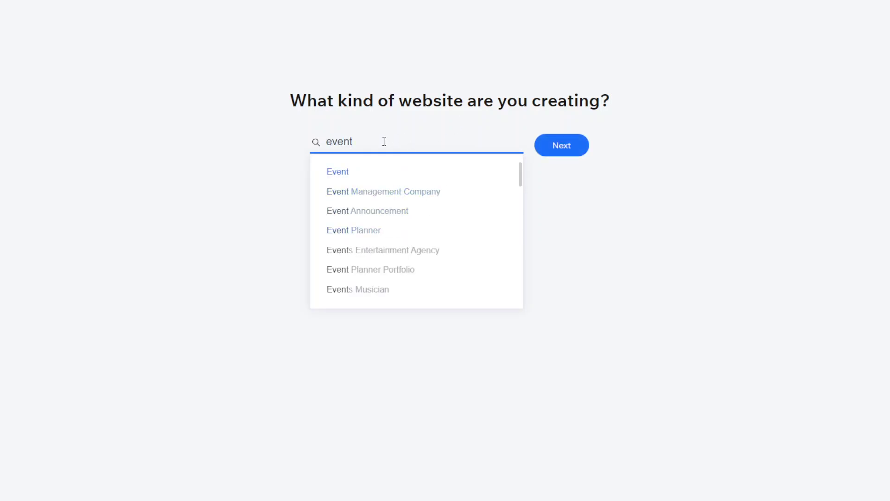
{"action": "key", "text": "BackSpace"}
{"action": "key", "text": "BackSpace"}
{"action": "key", "text": "BackSpace"}
{"action": "key", "text": "BackSpace"}
{"action": "key", "text": "BackSpace"}
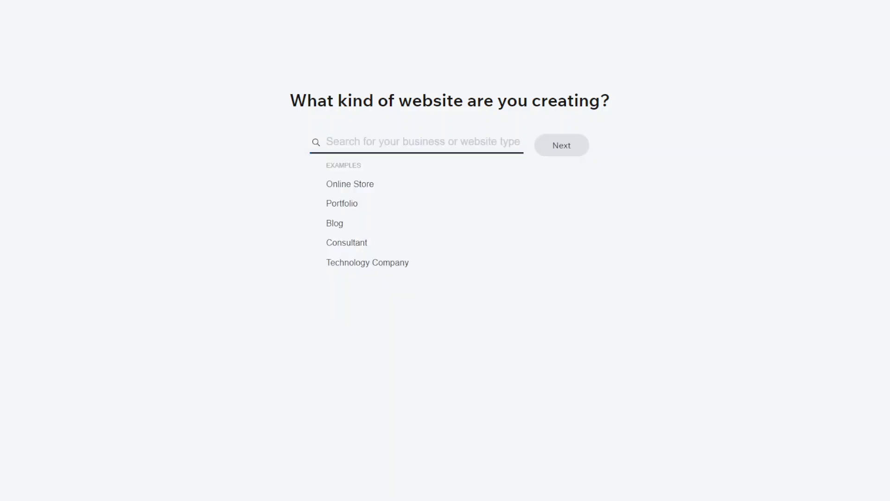
{"action": "left_click", "coordinate": [359, 142]}
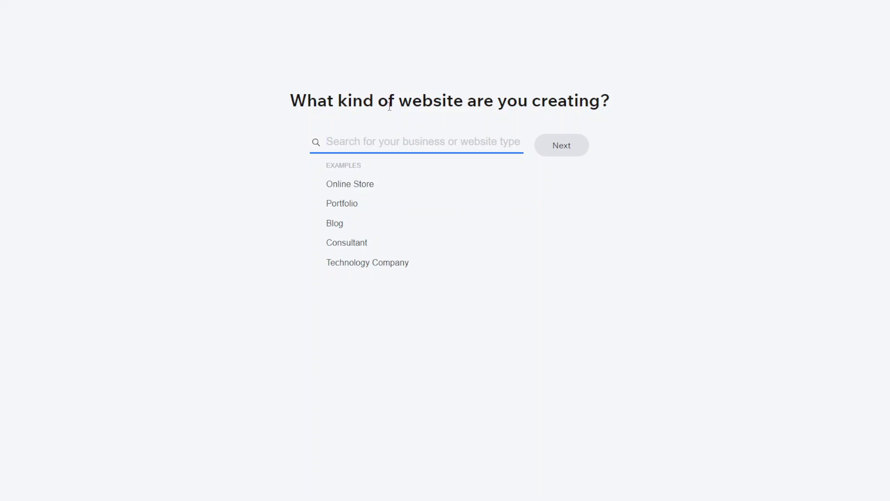
{"action": "type", "text": "event"}
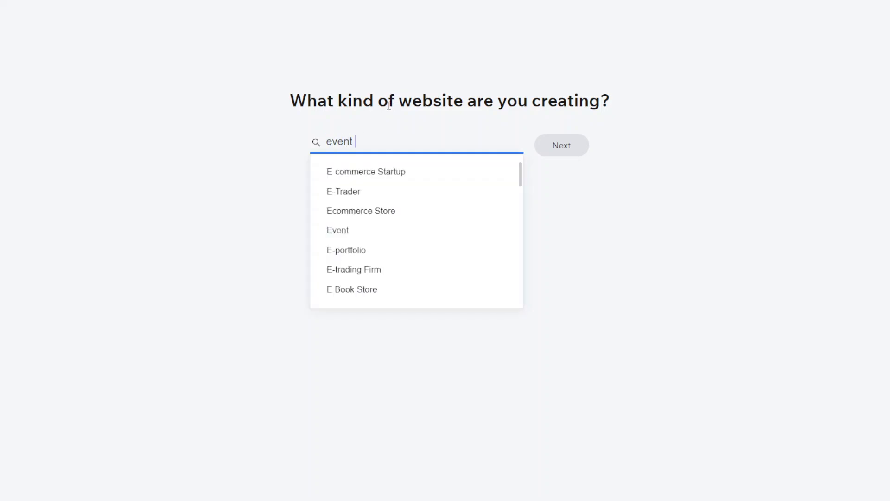
{"action": "left_click", "coordinate": [344, 172]}
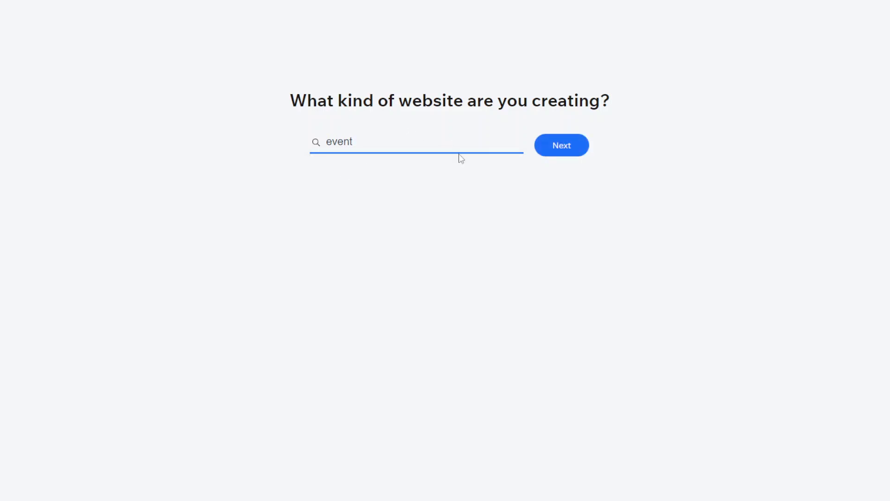
Step: Confirm the Event site type, enter 'tourism' as the website name, and continue
{"action": "left_click", "coordinate": [569, 155]}
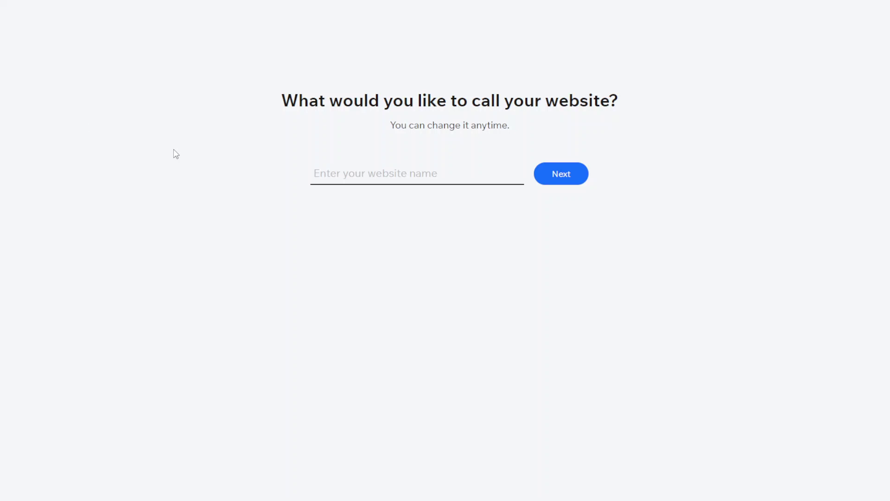
{"action": "left_click", "coordinate": [358, 176]}
{"action": "type", "text": "tourism"}
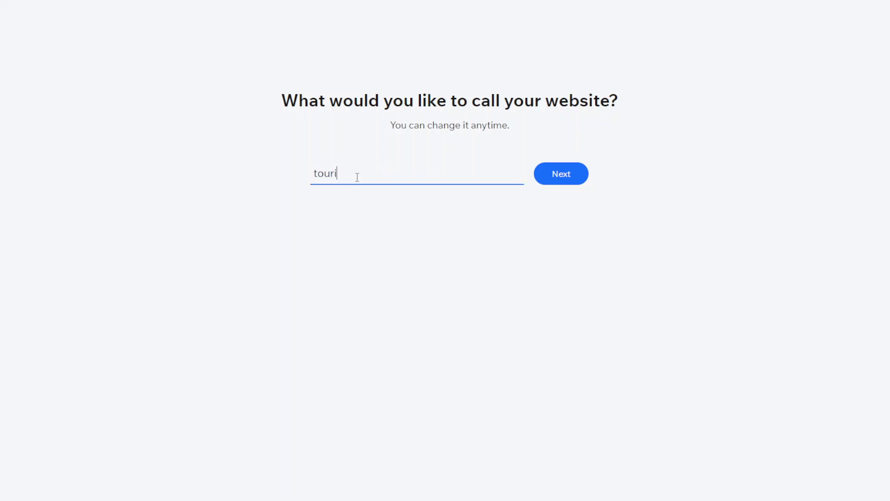
{"action": "left_click", "coordinate": [565, 175]}
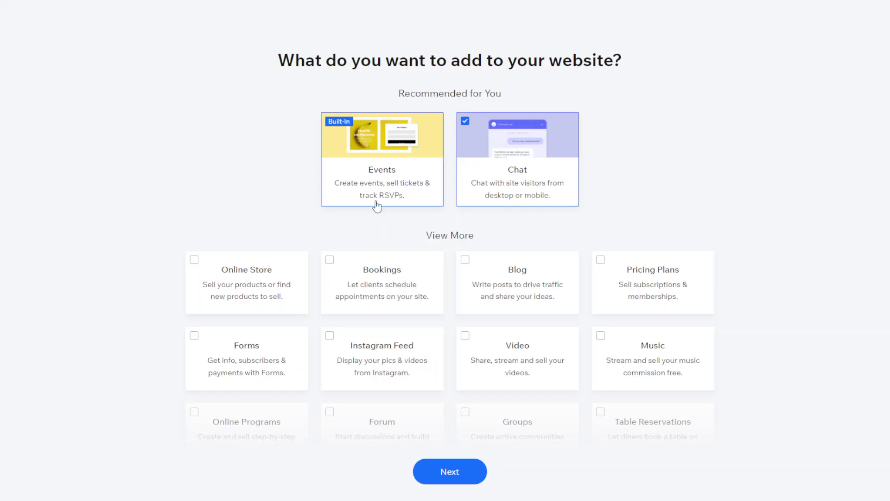
Step: Tick Forms in the add-features list, alongside built-in Events and Chat
{"action": "mouse_move", "coordinate": [392, 175]}
{"action": "scroll", "coordinate": [487, 323], "scroll_direction": "down", "scroll_amount": 3}
{"action": "scroll", "coordinate": [487, 304], "scroll_direction": "up", "scroll_amount": 2}
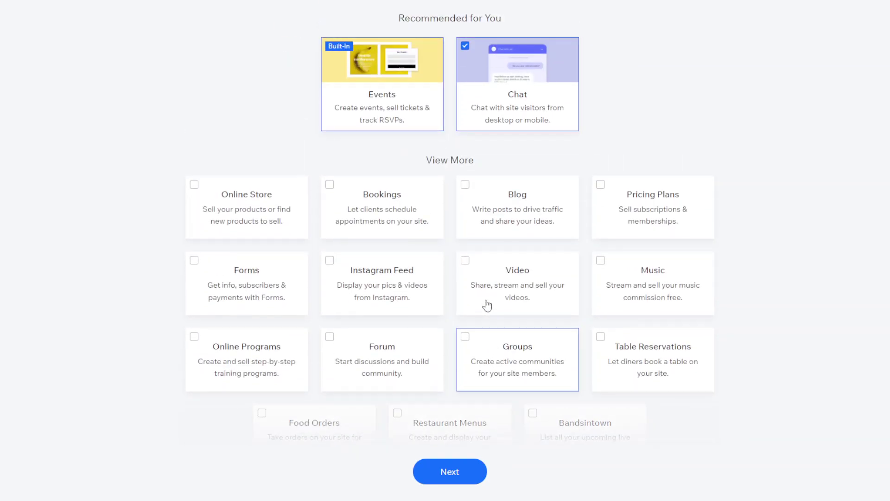
{"action": "scroll", "coordinate": [487, 305], "scroll_direction": "down", "scroll_amount": 2}
{"action": "scroll", "coordinate": [487, 305], "scroll_direction": "up", "scroll_amount": 3}
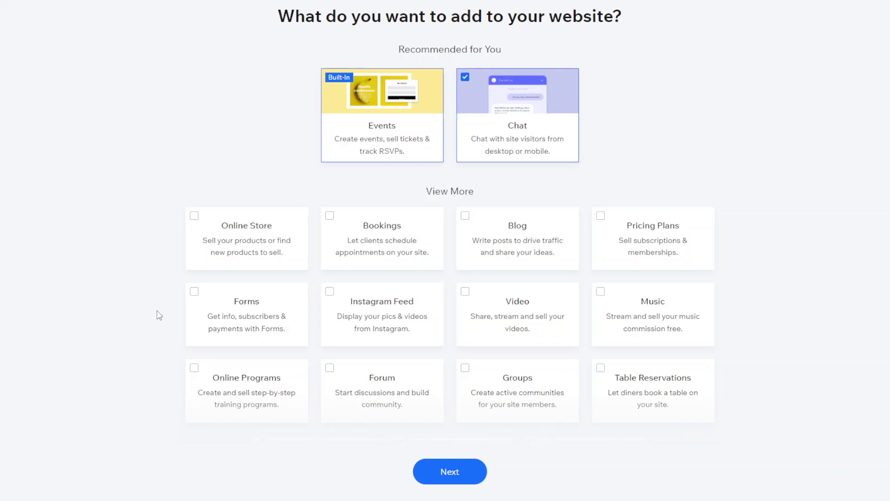
{"action": "left_click", "coordinate": [194, 293]}
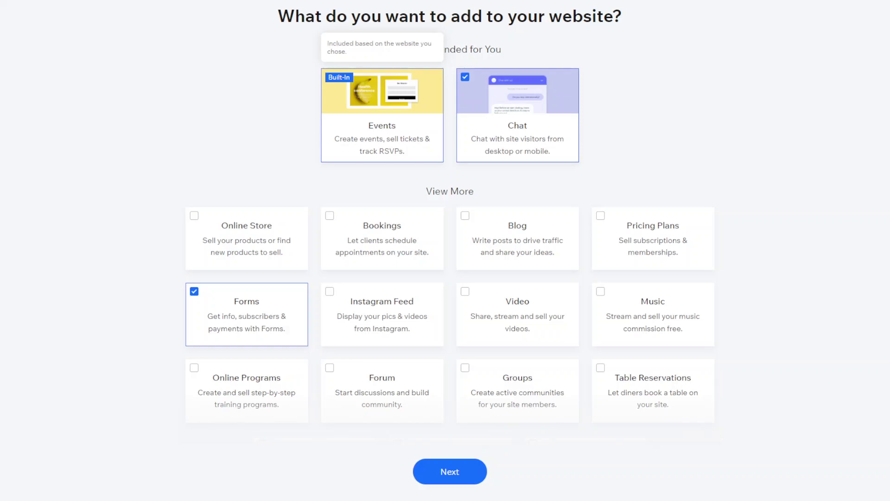
Step: Tick Blog and untick Chat, leaving Events, Forms and Blog selected
{"action": "left_click", "coordinate": [466, 227]}
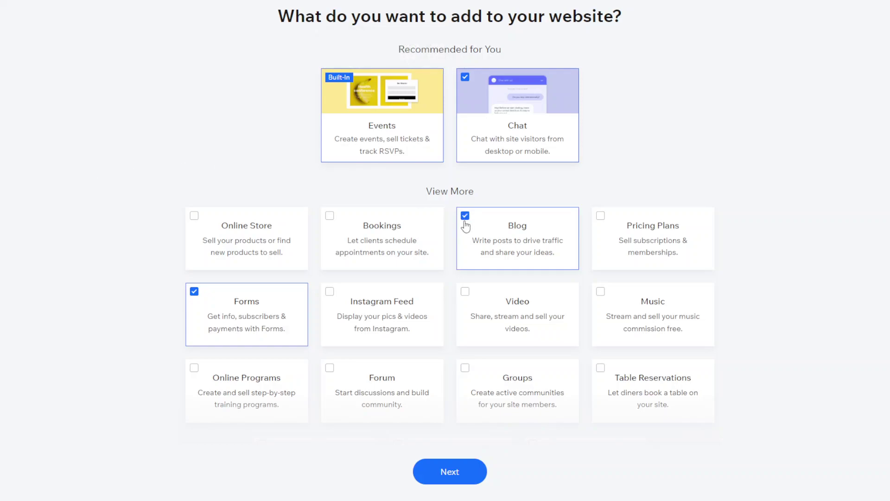
{"action": "scroll", "coordinate": [761, 399], "scroll_direction": "down", "scroll_amount": 2}
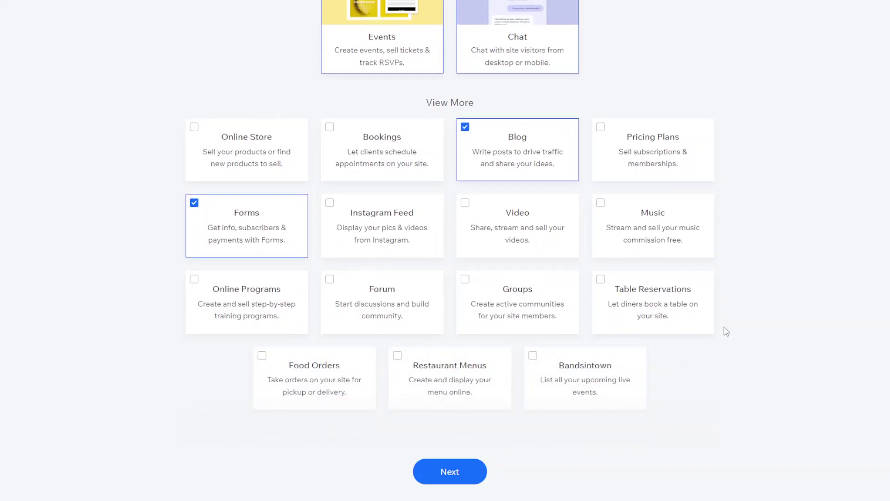
{"action": "scroll", "coordinate": [726, 332], "scroll_direction": "up", "scroll_amount": 3}
{"action": "scroll", "coordinate": [726, 330], "scroll_direction": "down", "scroll_amount": 3}
{"action": "scroll", "coordinate": [727, 330], "scroll_direction": "up", "scroll_amount": 3}
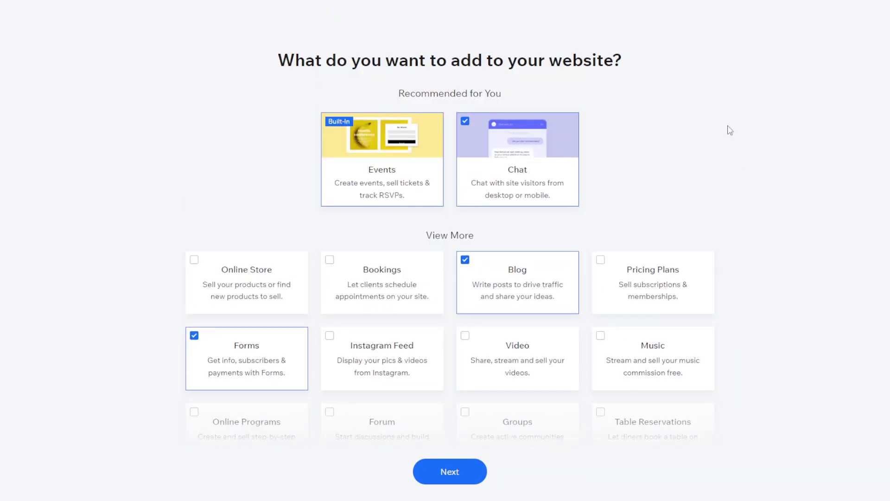
{"action": "left_click", "coordinate": [465, 122]}
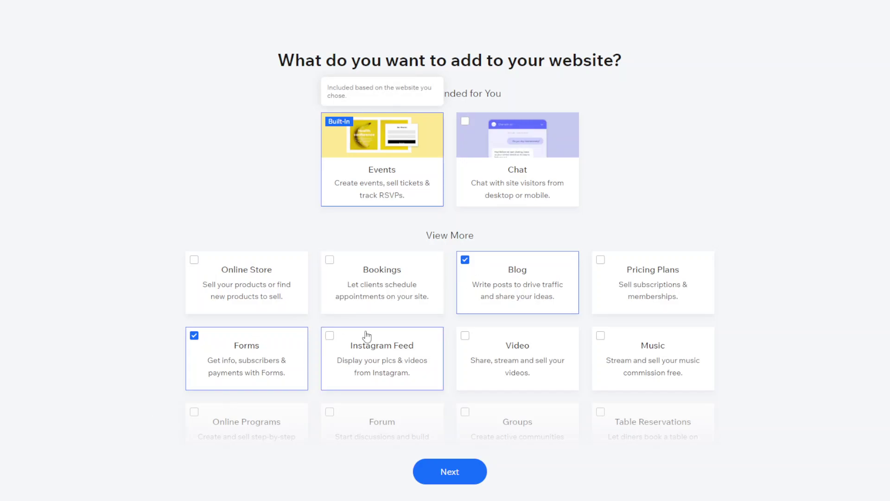
{"action": "scroll", "coordinate": [788, 448], "scroll_direction": "down", "scroll_amount": 3}
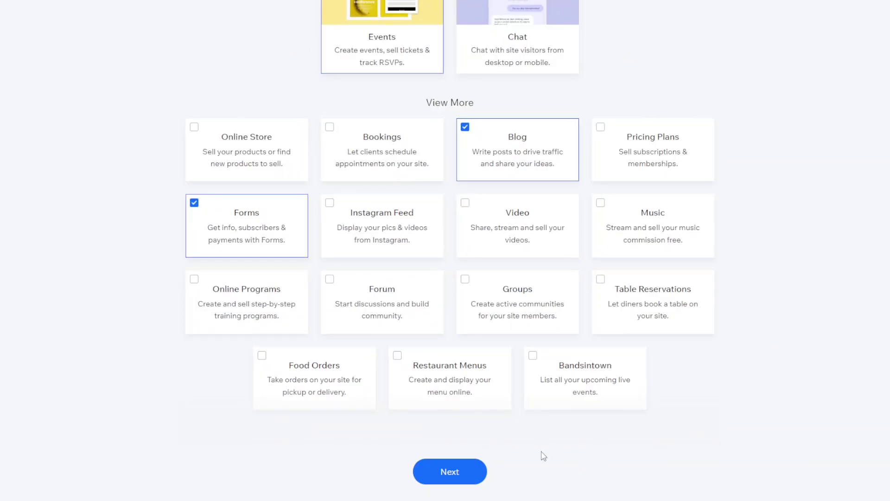
Step: Confirm the Events, Forms and Blog app choices and move on to the templates
{"action": "left_click", "coordinate": [458, 476]}
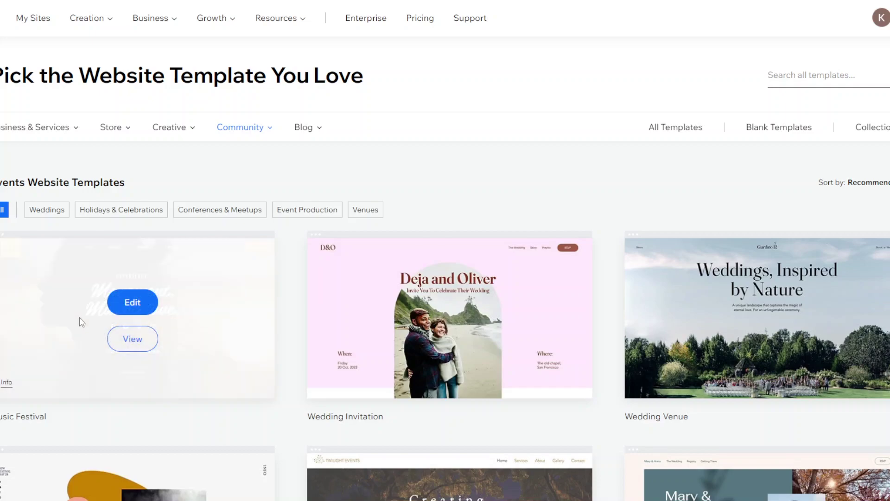
Step: Close the Twilight Events 'Use this template' prompt and browse the Events templates gallery
{"action": "scroll", "coordinate": [420, 168], "scroll_direction": "down", "scroll_amount": 2}
{"action": "scroll", "coordinate": [419, 167], "scroll_direction": "down", "scroll_amount": 10}
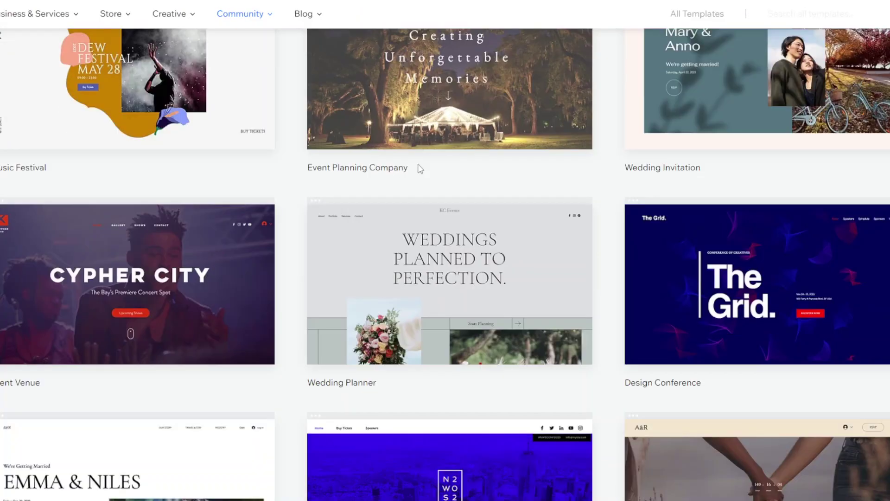
{"action": "scroll", "coordinate": [418, 163], "scroll_direction": "up", "scroll_amount": 6}
{"action": "scroll", "coordinate": [419, 163], "scroll_direction": "up", "scroll_amount": 6}
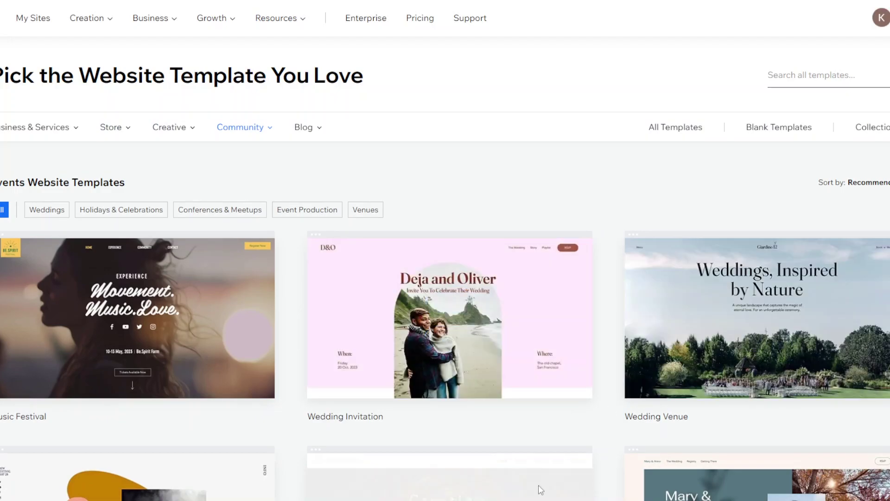
{"action": "scroll", "coordinate": [482, 353], "scroll_direction": "down", "scroll_amount": 5}
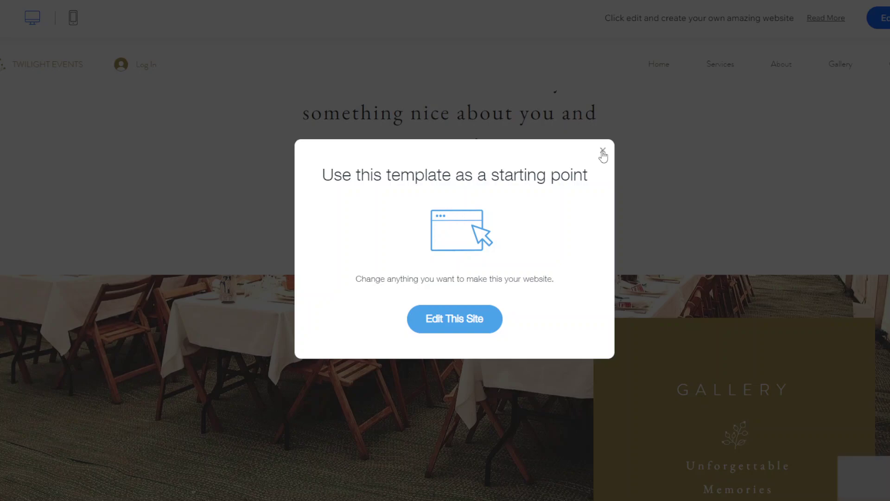
{"action": "left_click", "coordinate": [603, 153]}
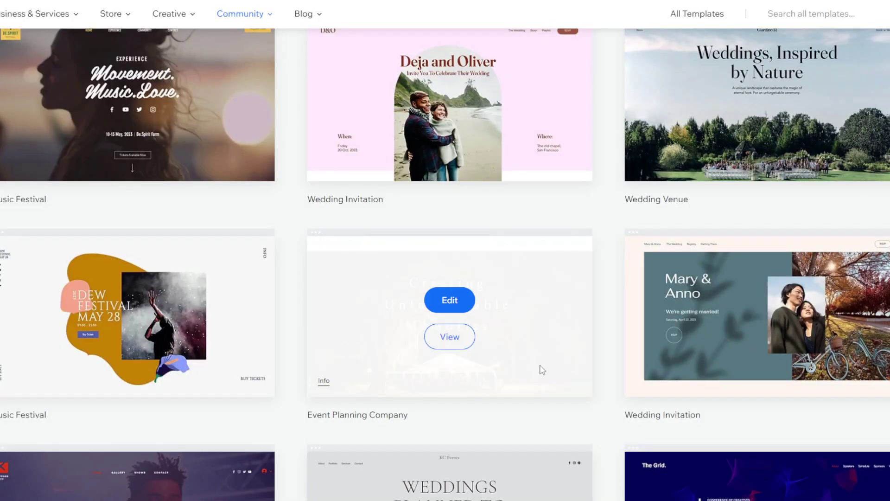
{"action": "scroll", "coordinate": [540, 369], "scroll_direction": "down", "scroll_amount": 10}
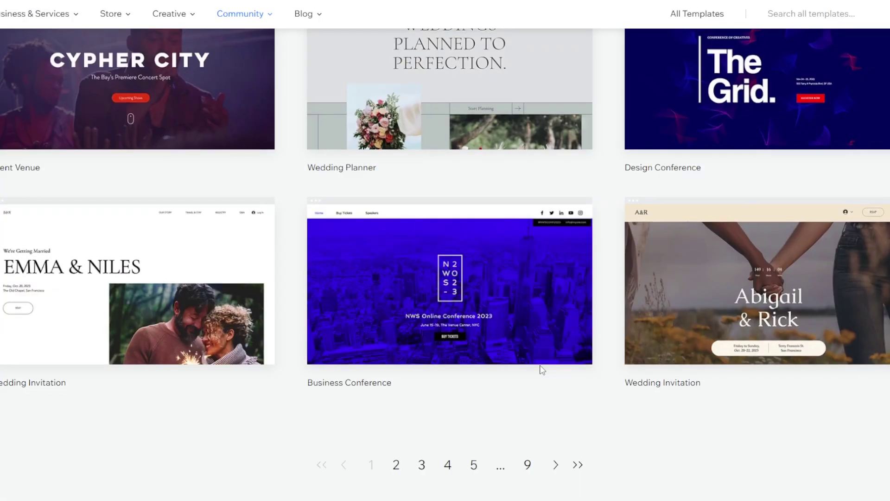
{"action": "scroll", "coordinate": [541, 369], "scroll_direction": "down", "scroll_amount": 2}
{"action": "scroll", "coordinate": [542, 370], "scroll_direction": "up", "scroll_amount": 7}
{"action": "scroll", "coordinate": [542, 369], "scroll_direction": "down", "scroll_amount": 4}
{"action": "scroll", "coordinate": [542, 369], "scroll_direction": "up", "scroll_amount": 3}
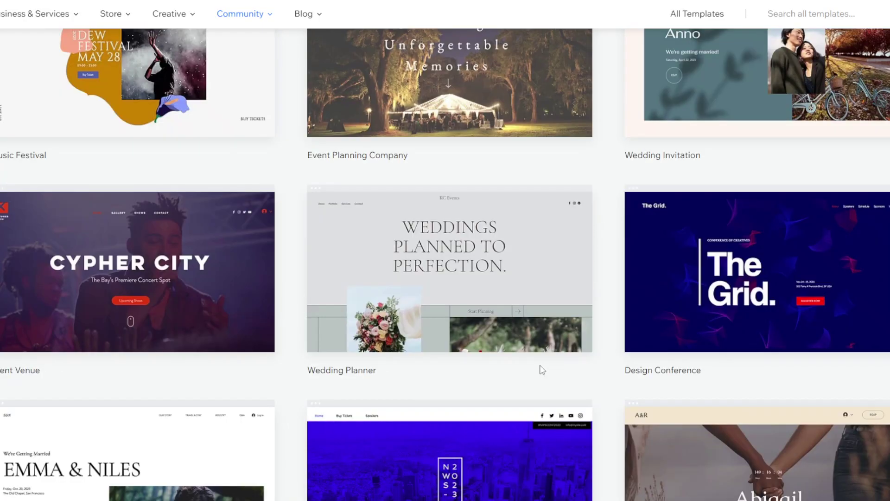
{"action": "scroll", "coordinate": [542, 369], "scroll_direction": "up", "scroll_amount": 10}
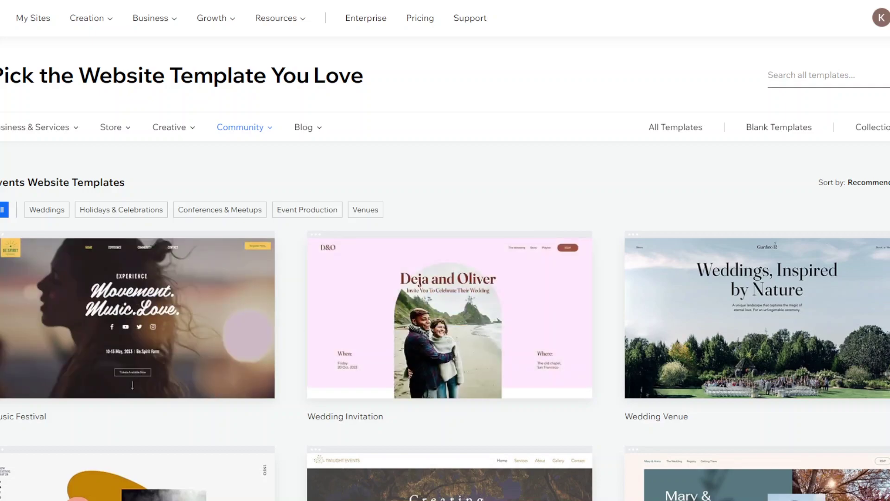
Step: Filter to Event Production and open the Hoopla Party Planning template in the editor, scrolling through it
{"action": "left_click", "coordinate": [307, 210]}
{"action": "mouse_move", "coordinate": [764, 369]}
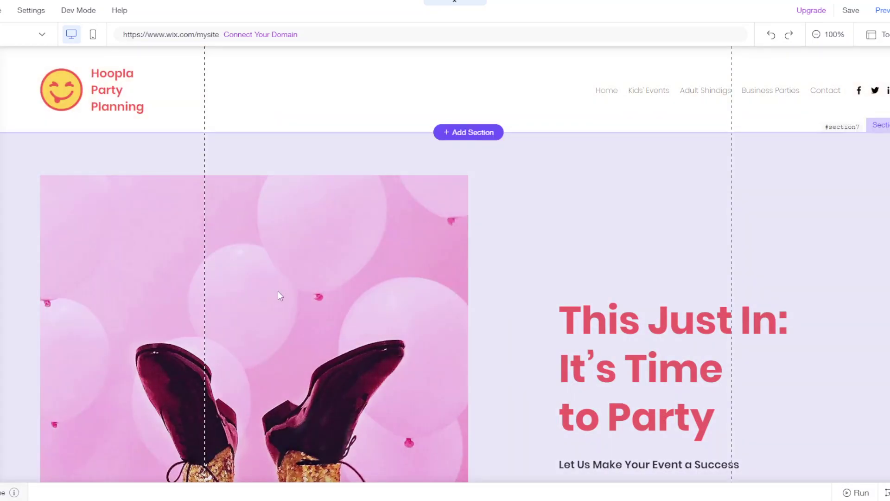
{"action": "scroll", "coordinate": [423, 285], "scroll_direction": "down", "scroll_amount": 15}
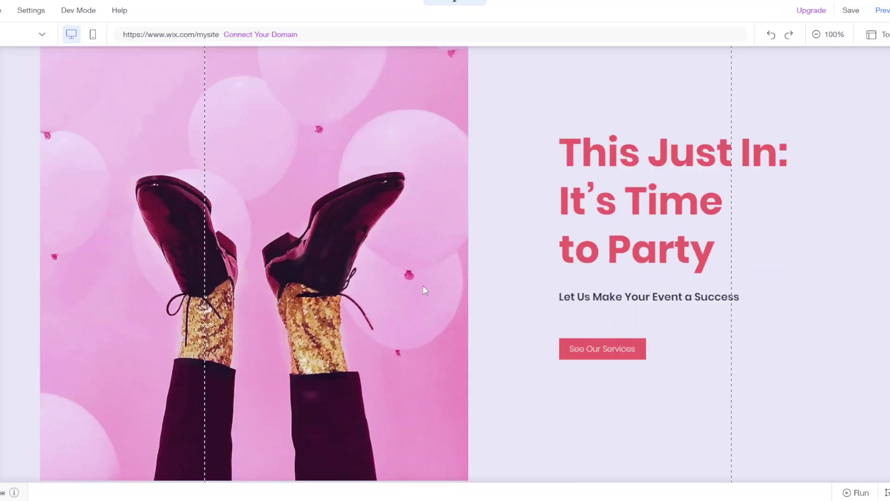
{"action": "scroll", "coordinate": [423, 285], "scroll_direction": "up", "scroll_amount": 5}
{"action": "scroll", "coordinate": [423, 286], "scroll_direction": "up", "scroll_amount": 8}
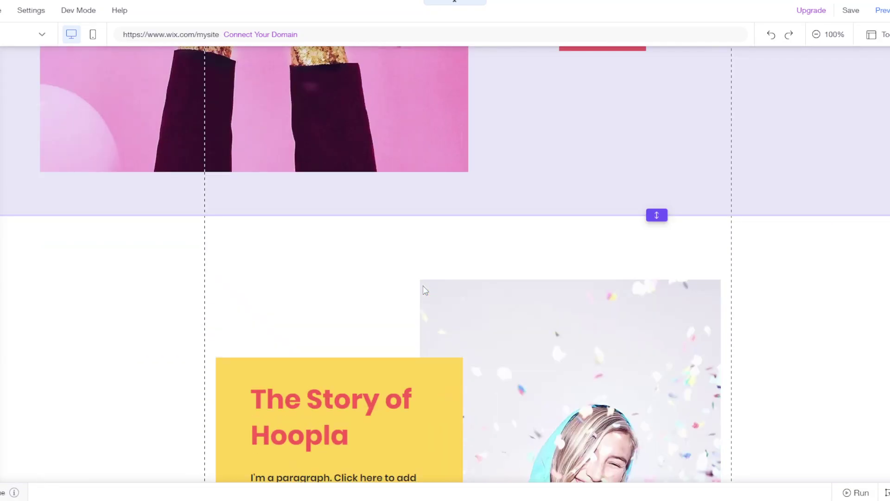
{"action": "scroll", "coordinate": [423, 285], "scroll_direction": "down", "scroll_amount": 20}
{"action": "scroll", "coordinate": [425, 290], "scroll_direction": "down", "scroll_amount": 20}
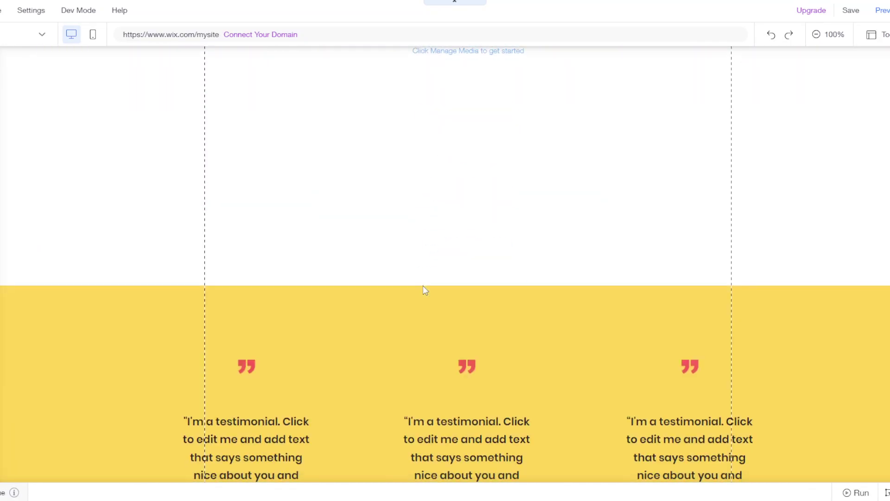
{"action": "scroll", "coordinate": [425, 291], "scroll_direction": "up", "scroll_amount": 20}
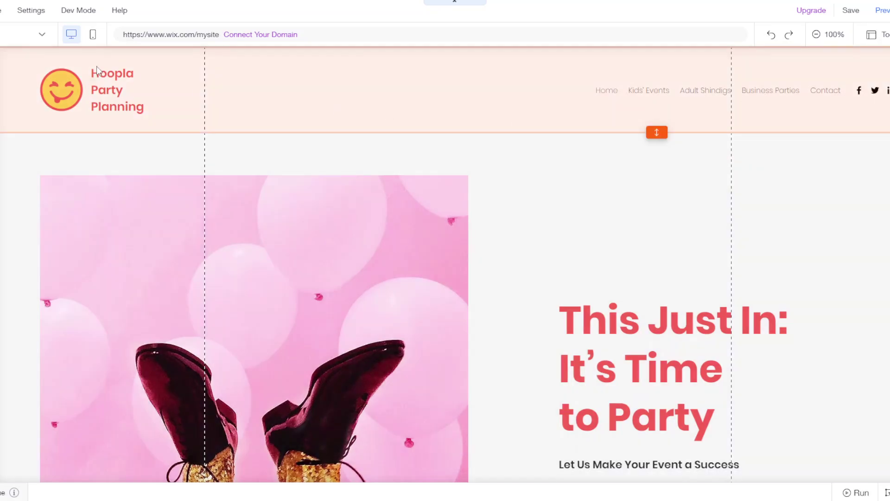
Step: Preview the Hoopla site, jump to Services, then scroll to Contact and back up
{"action": "left_click", "coordinate": [884, 11]}
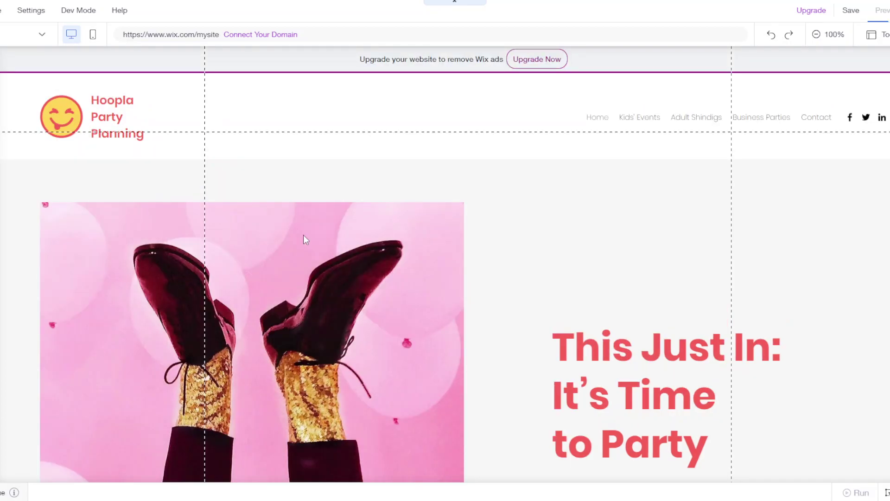
{"action": "key", "text": "ctrl+shift+p"}
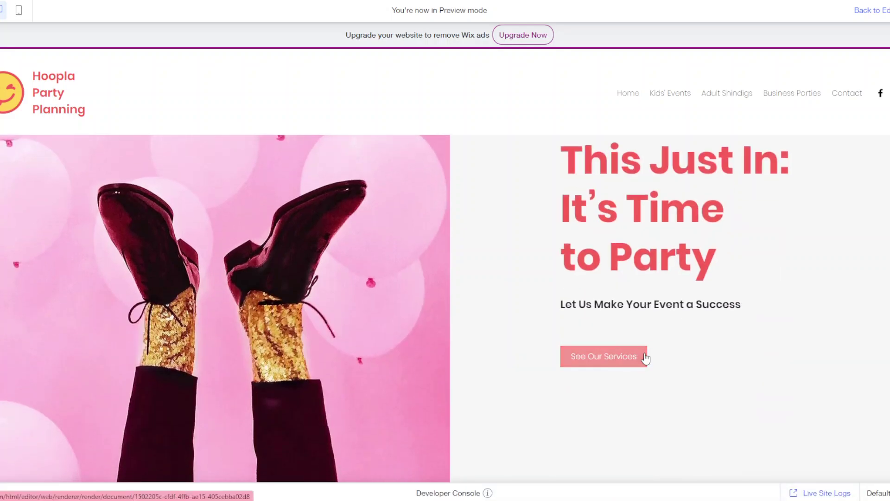
{"action": "left_click", "coordinate": [645, 356]}
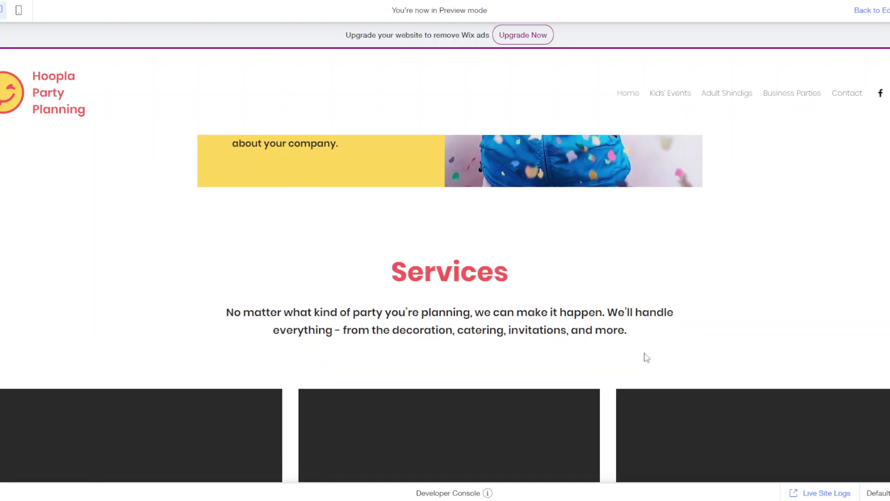
{"action": "scroll", "coordinate": [647, 358], "scroll_direction": "down", "scroll_amount": 5}
{"action": "scroll", "coordinate": [647, 357], "scroll_direction": "down", "scroll_amount": 5}
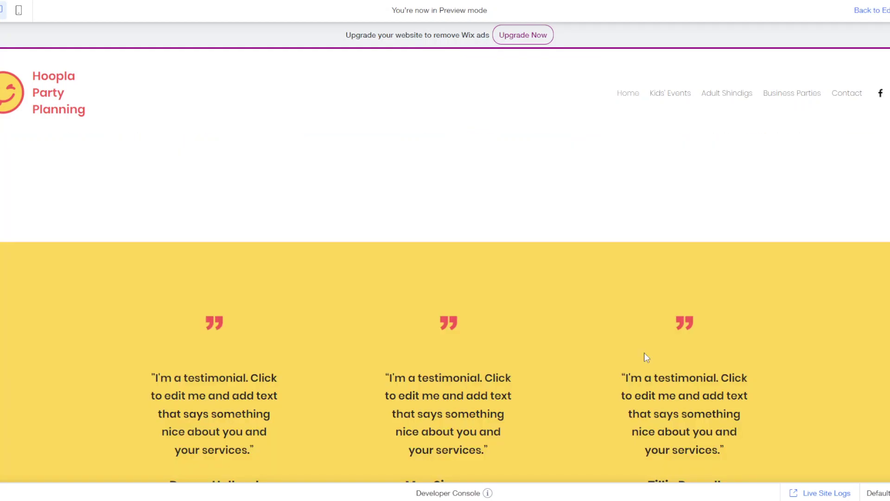
{"action": "scroll", "coordinate": [647, 357], "scroll_direction": "down", "scroll_amount": 4}
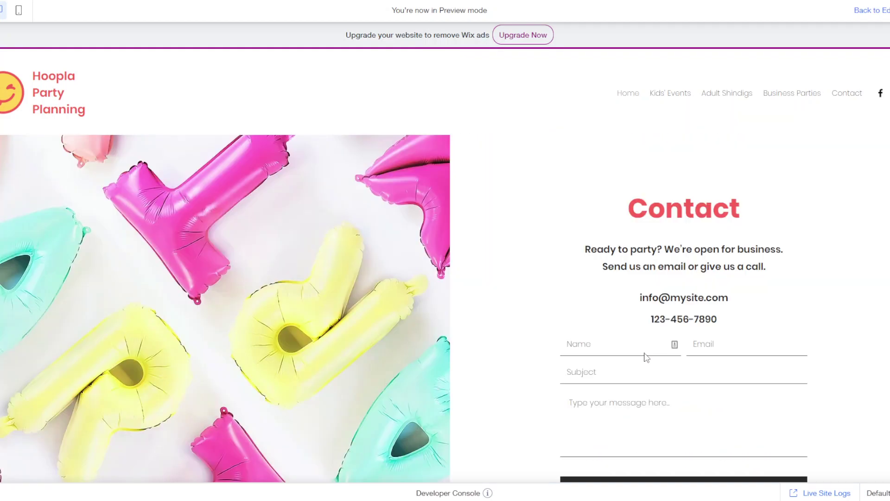
{"action": "scroll", "coordinate": [646, 325], "scroll_direction": "down", "scroll_amount": 3}
{"action": "scroll", "coordinate": [647, 186], "scroll_direction": "up", "scroll_amount": 15}
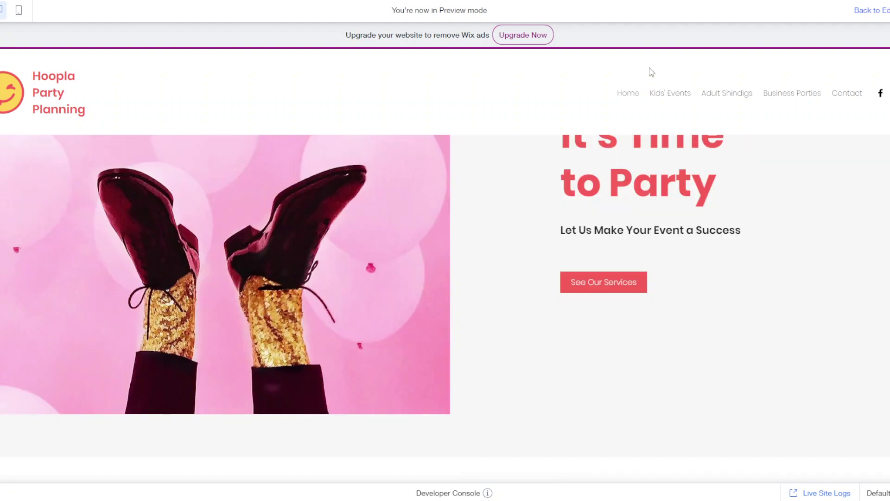
{"action": "left_click", "coordinate": [672, 94]}
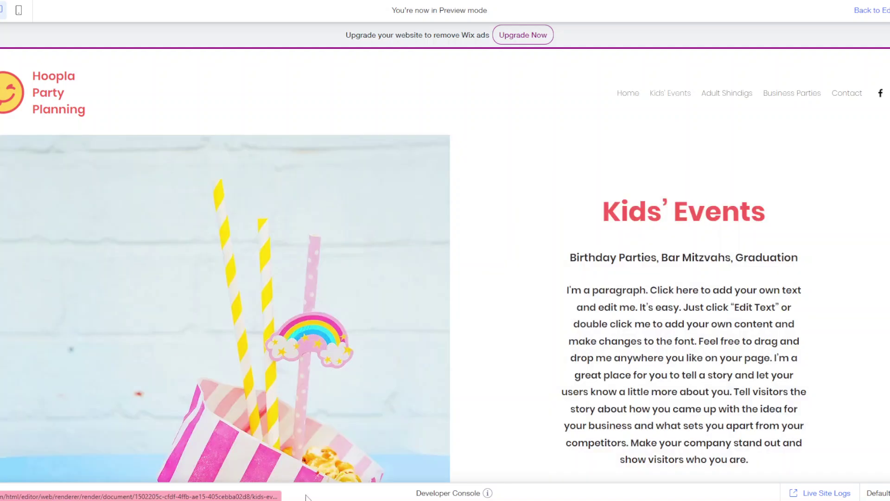
{"action": "key", "text": "alt+Left"}
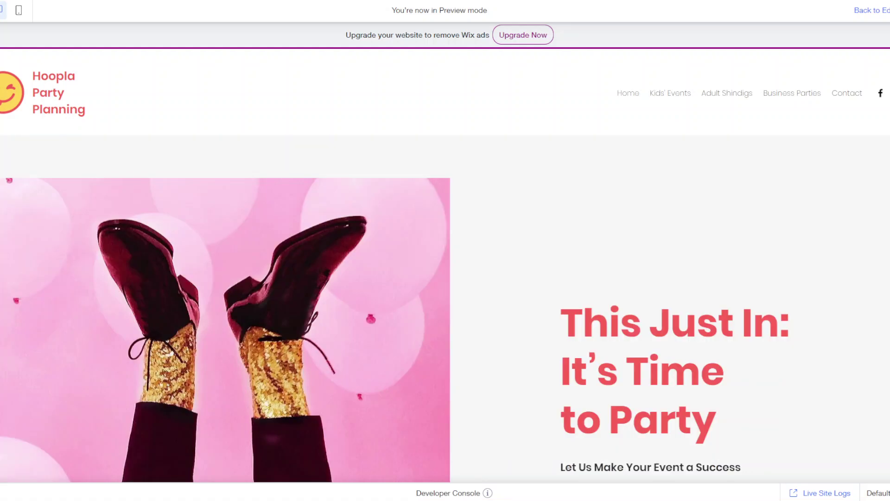
{"action": "scroll", "coordinate": [473, 259], "scroll_direction": "down", "scroll_amount": 5}
{"action": "scroll", "coordinate": [477, 260], "scroll_direction": "down", "scroll_amount": 2}
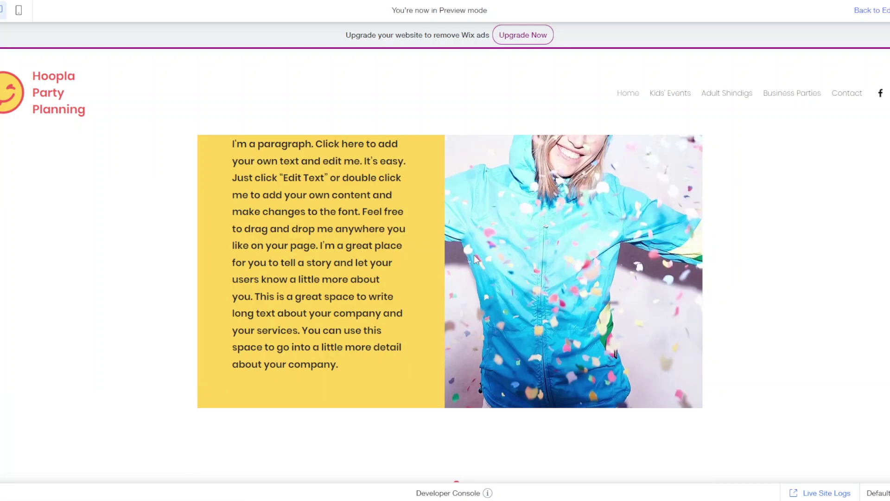
{"action": "scroll", "coordinate": [474, 255], "scroll_direction": "down", "scroll_amount": 10}
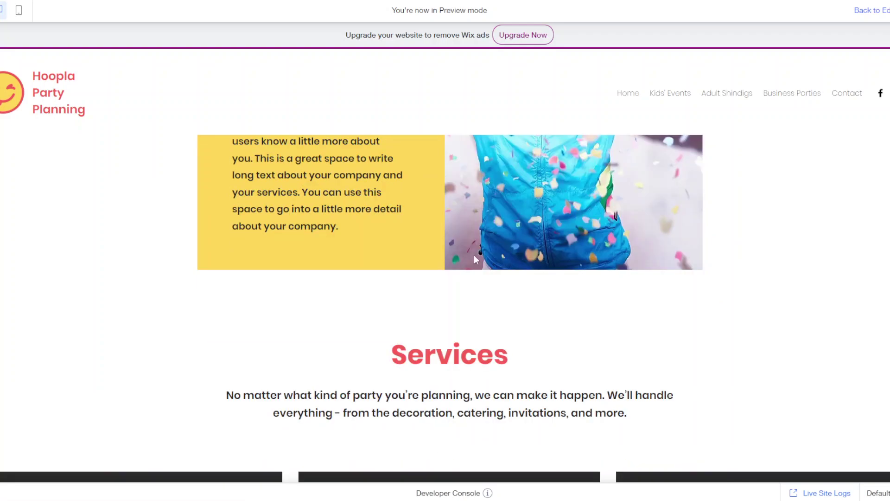
{"action": "scroll", "coordinate": [476, 260], "scroll_direction": "down", "scroll_amount": 10}
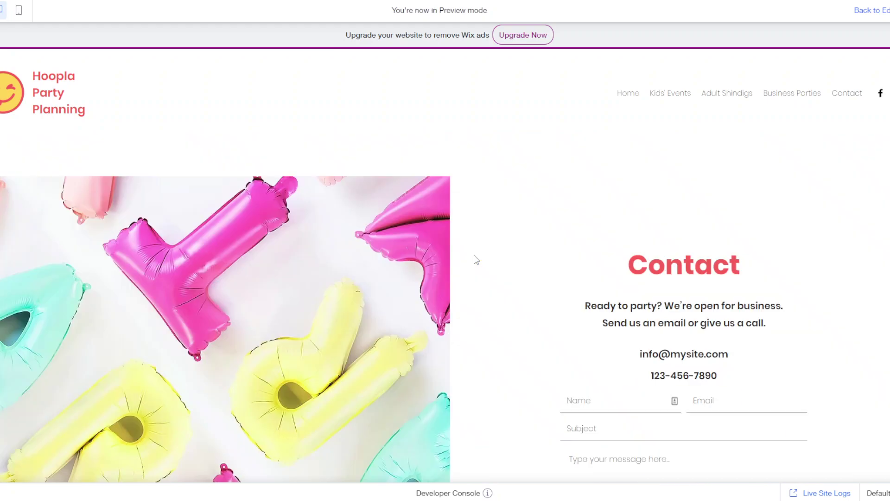
{"action": "scroll", "coordinate": [477, 259], "scroll_direction": "down", "scroll_amount": 3}
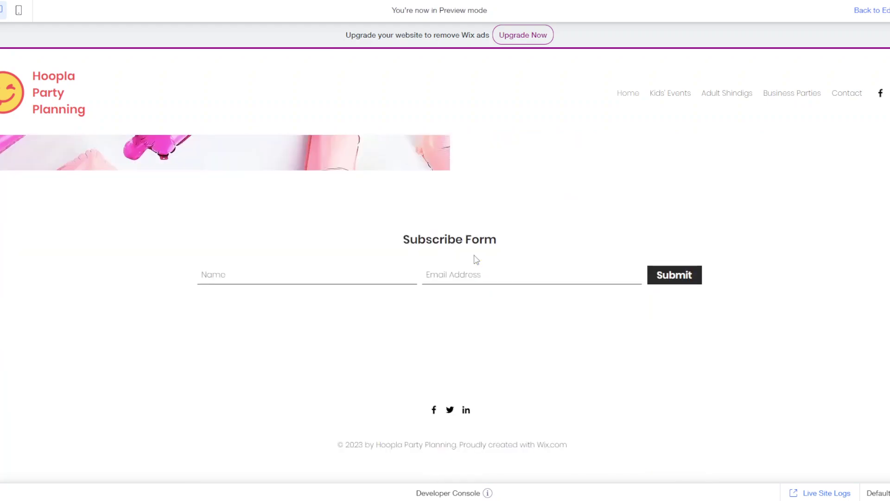
{"action": "scroll", "coordinate": [474, 257], "scroll_direction": "up", "scroll_amount": 20}
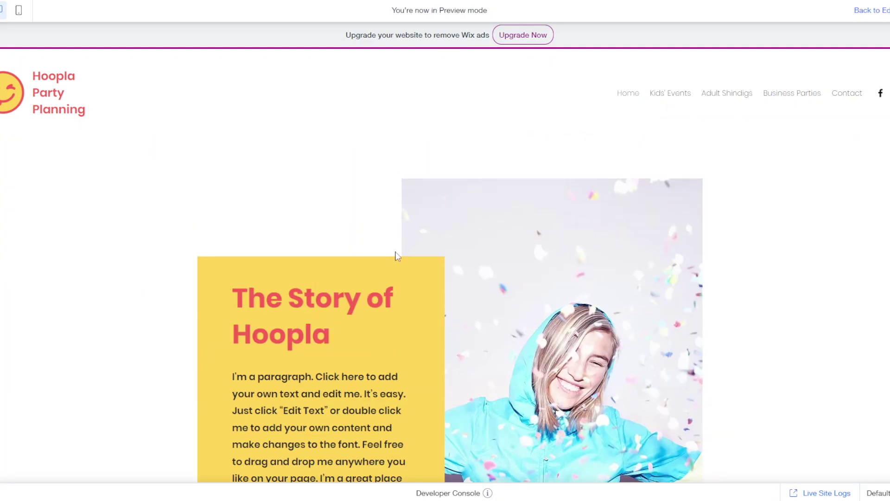
{"action": "scroll", "coordinate": [398, 256], "scroll_direction": "up", "scroll_amount": 5}
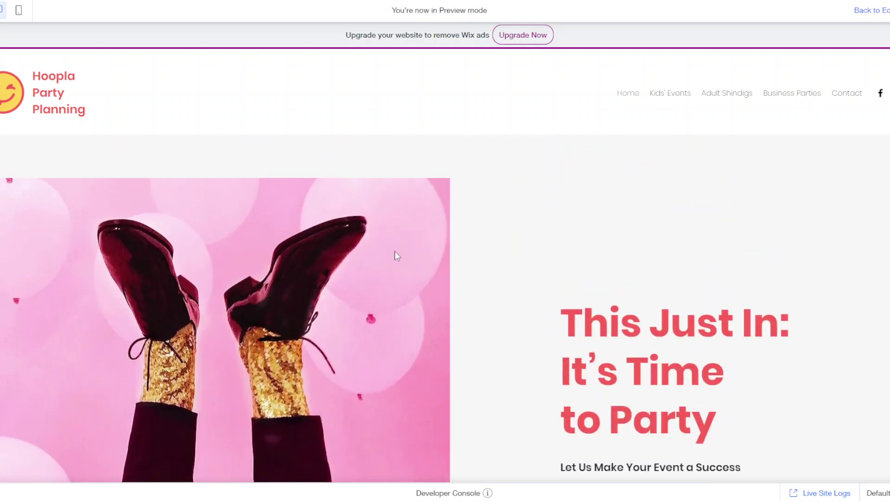
{"action": "scroll", "coordinate": [397, 256], "scroll_direction": "down", "scroll_amount": 5}
{"action": "scroll", "coordinate": [397, 256], "scroll_direction": "up", "scroll_amount": 5}
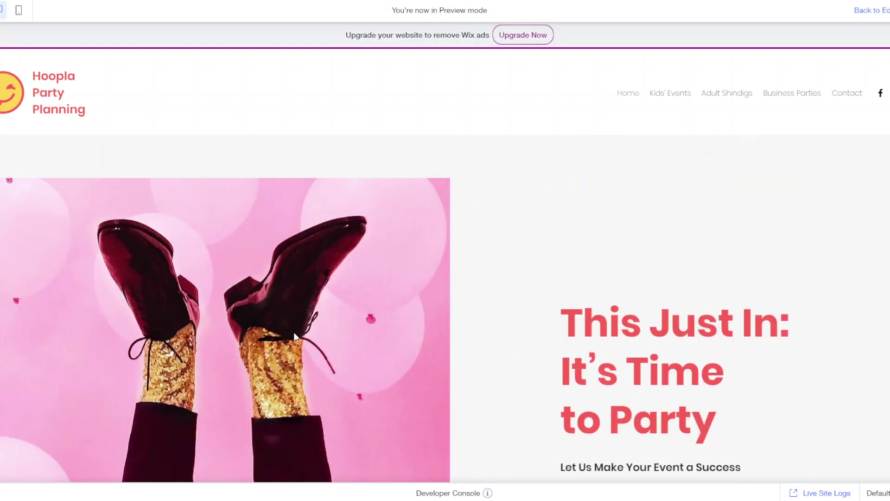